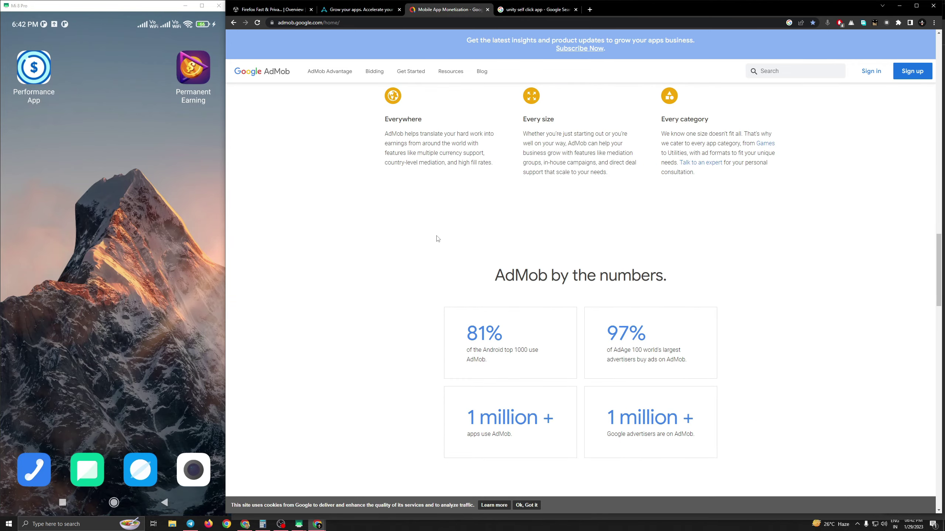
scroll(437, 238, down, 15)
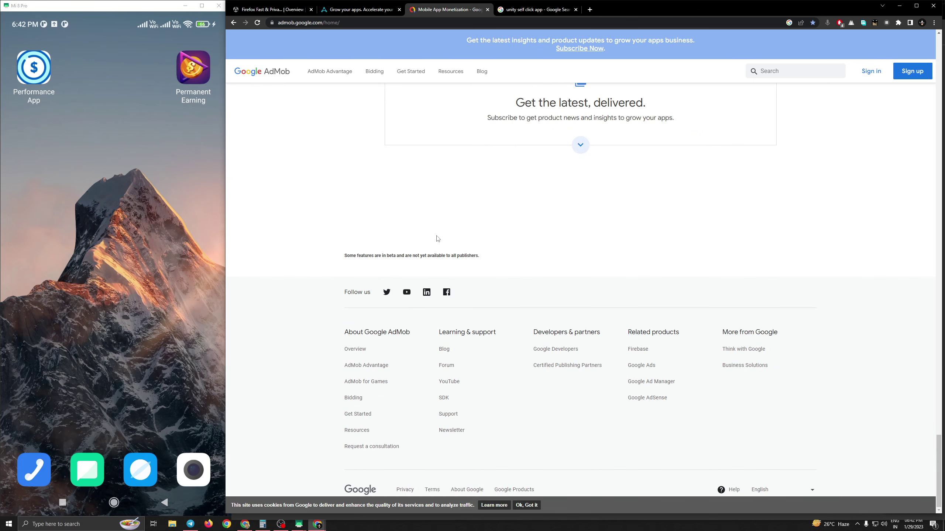
- Glance at the Unity revenue dashboard and AppLovin tabs, then return to Google AdMob
scroll(491, 253, up, 20)
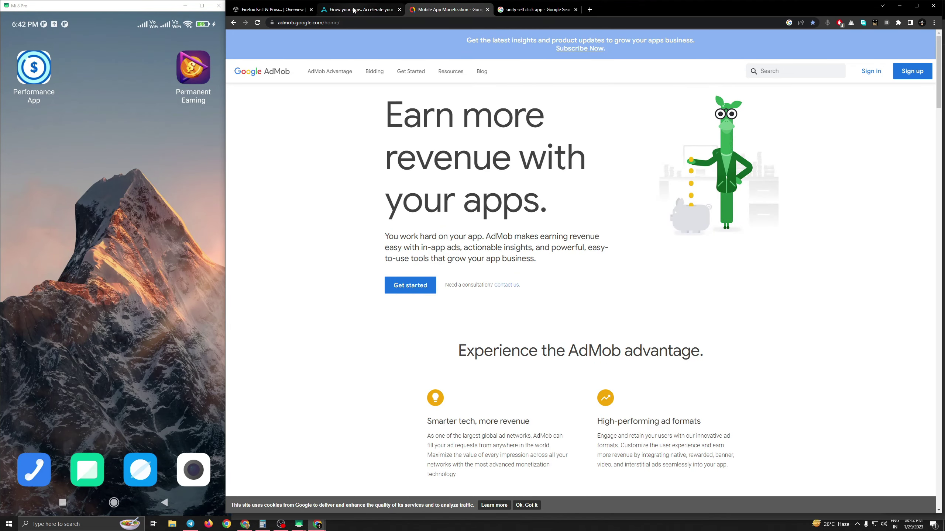
click(282, 9)
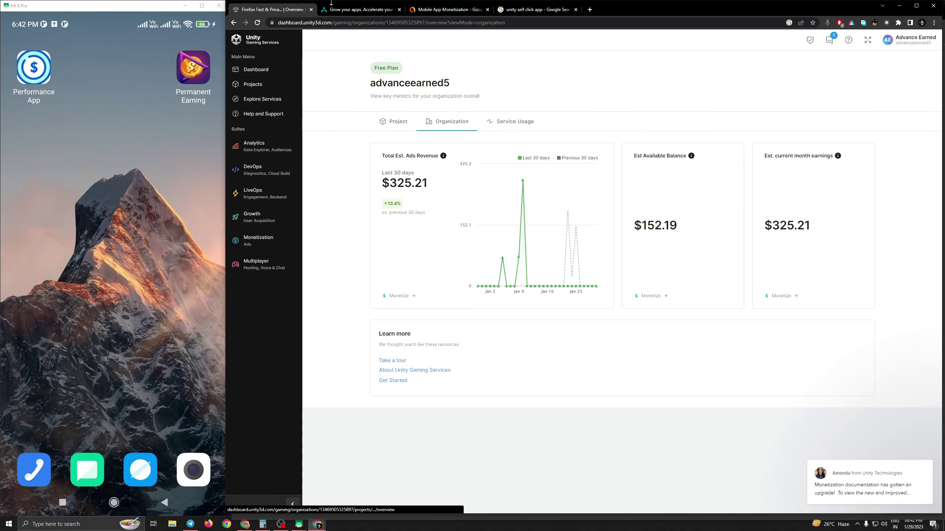
click(334, 9)
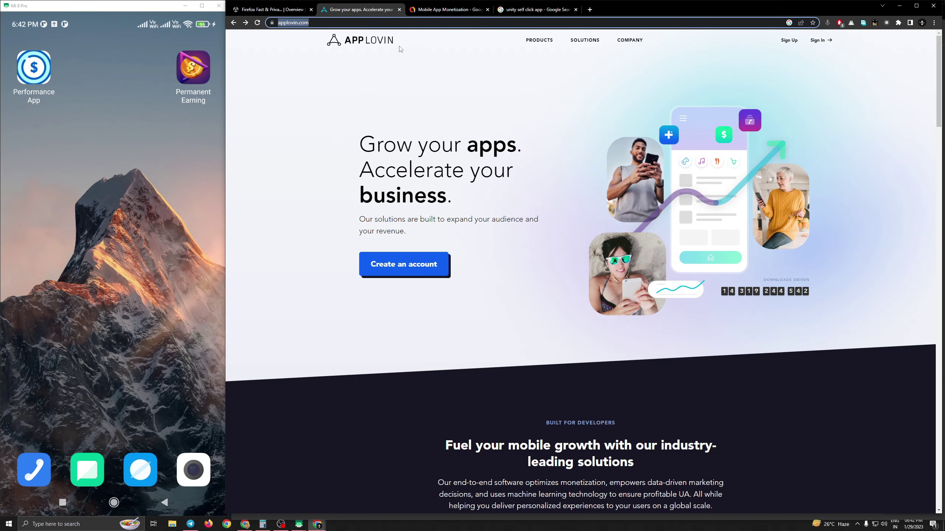
click(428, 13)
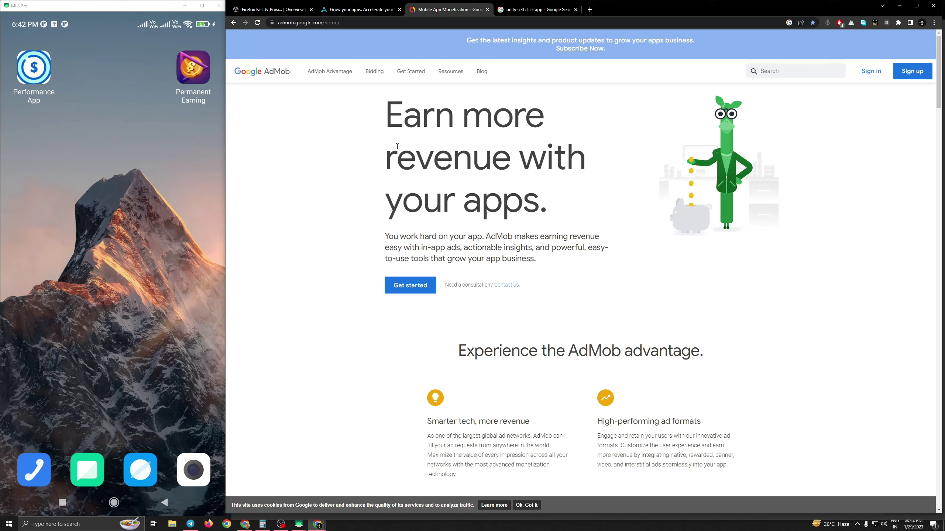
scroll(398, 147, down, 20)
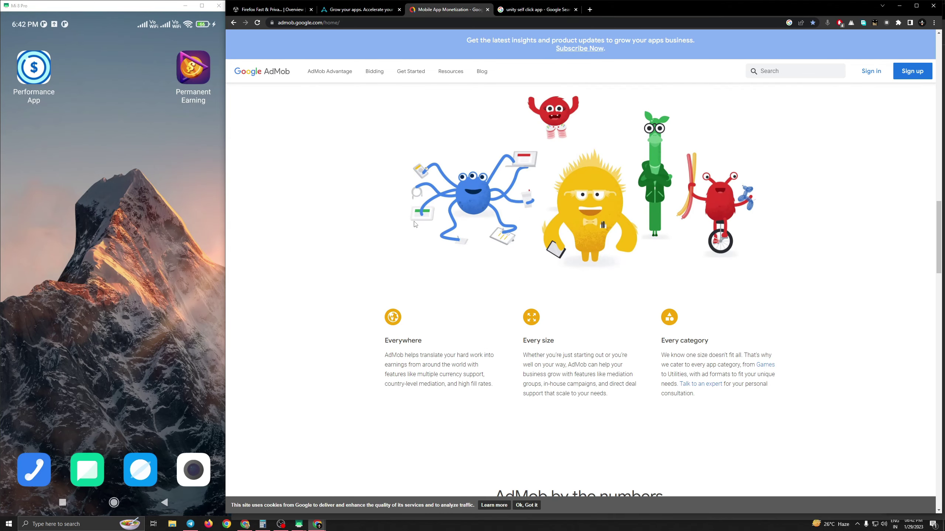
- Bring up the 'unity self click app' image results and view the previewed video and full-size image briefly
click(514, 11)
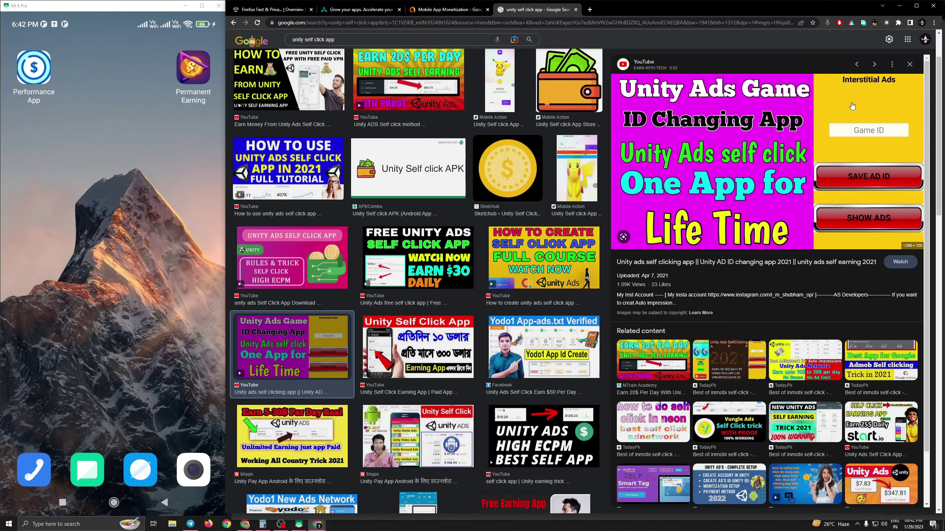
click(835, 163)
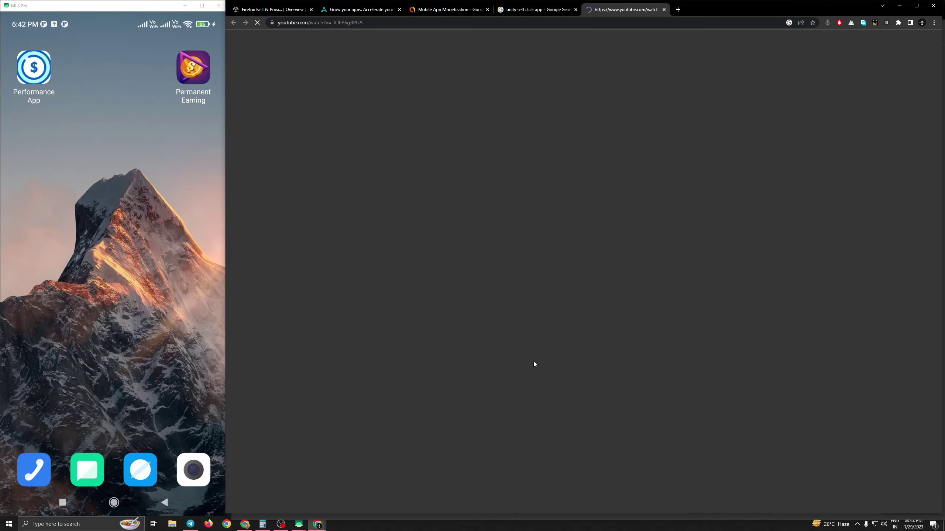
key(ctrl+w)
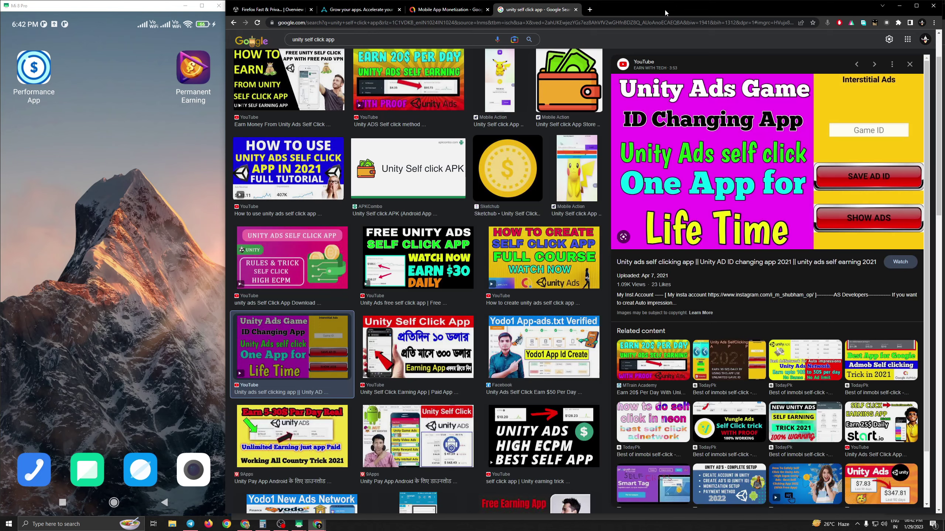
right_click(680, 116)
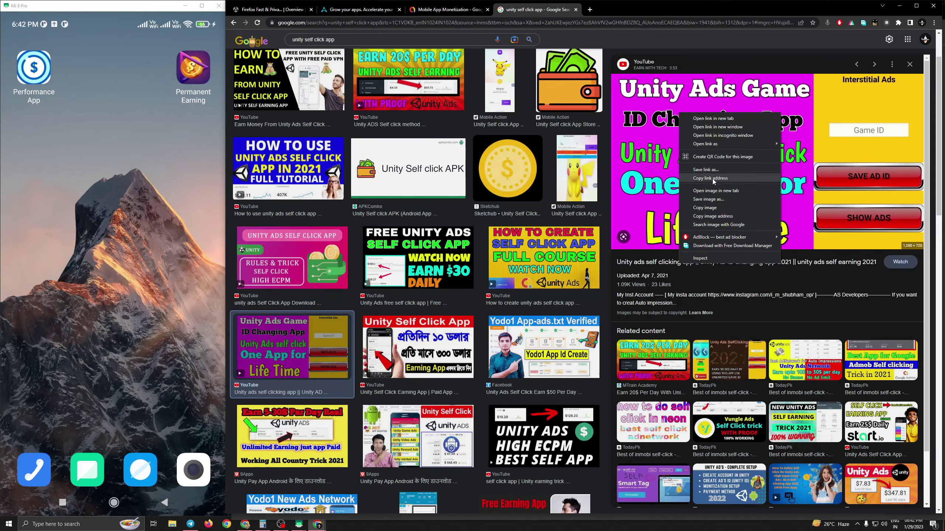
click(696, 186)
click(614, 11)
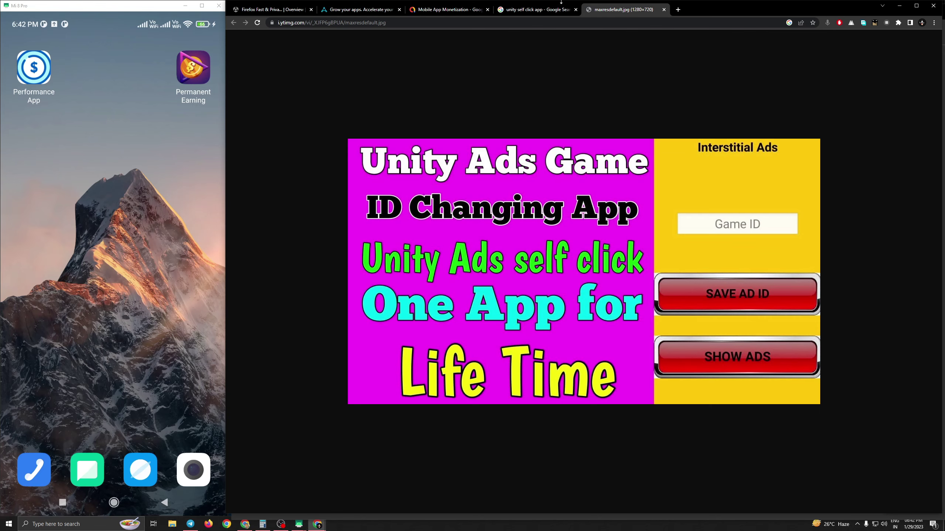
click(664, 10)
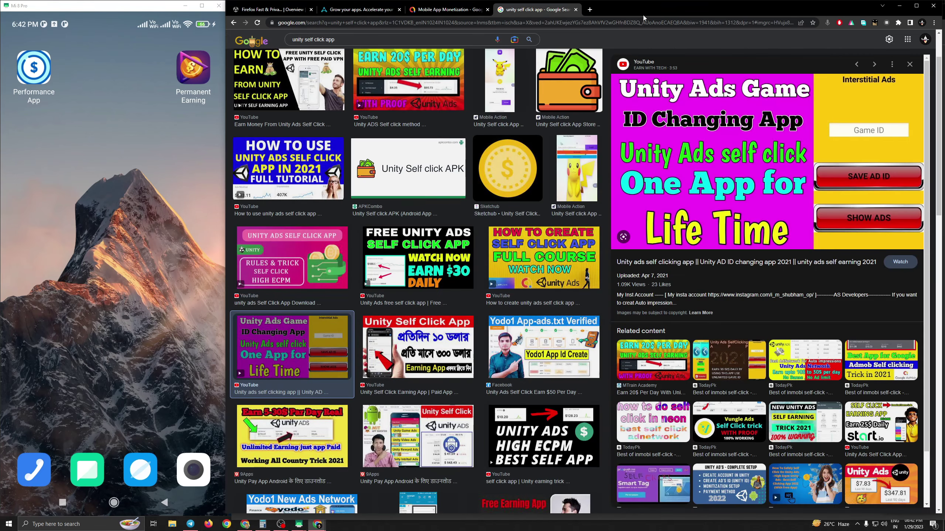
- Check the Unity Gaming Services dashboard, then read the AppLovin page down to 'Ready to get started'
click(295, 14)
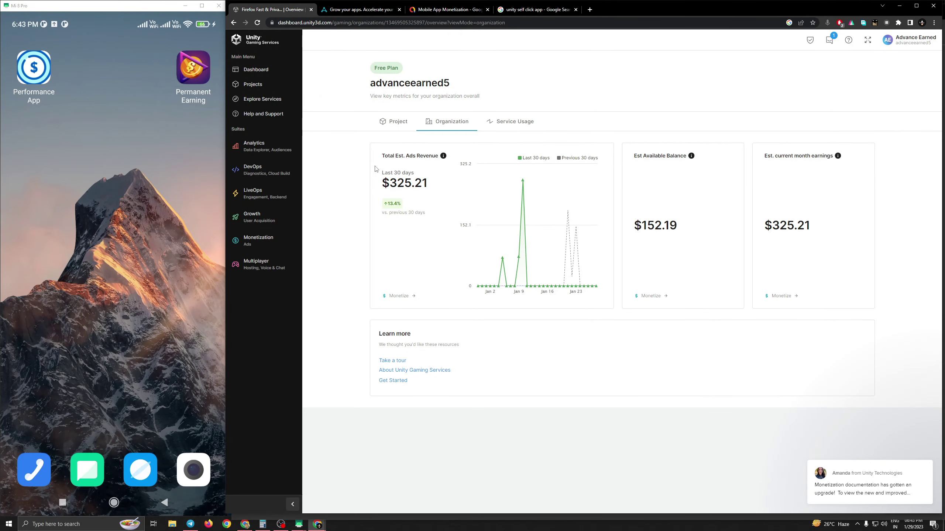
click(359, 9)
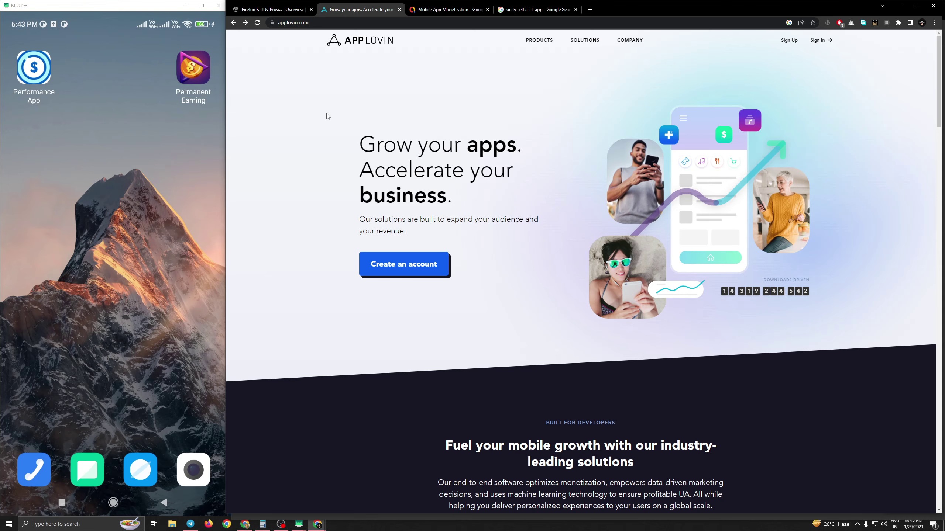
scroll(310, 222, down, 20)
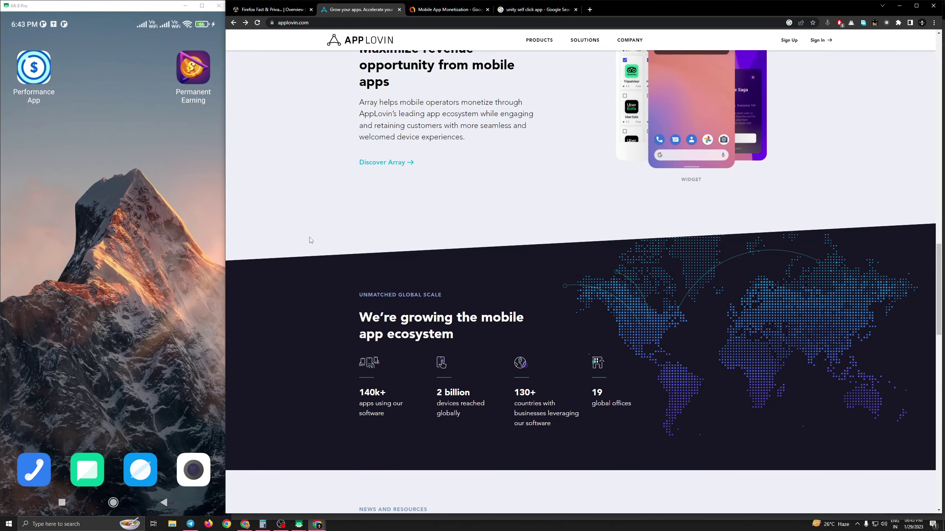
scroll(310, 238, down, 10)
scroll(309, 237, down, 6)
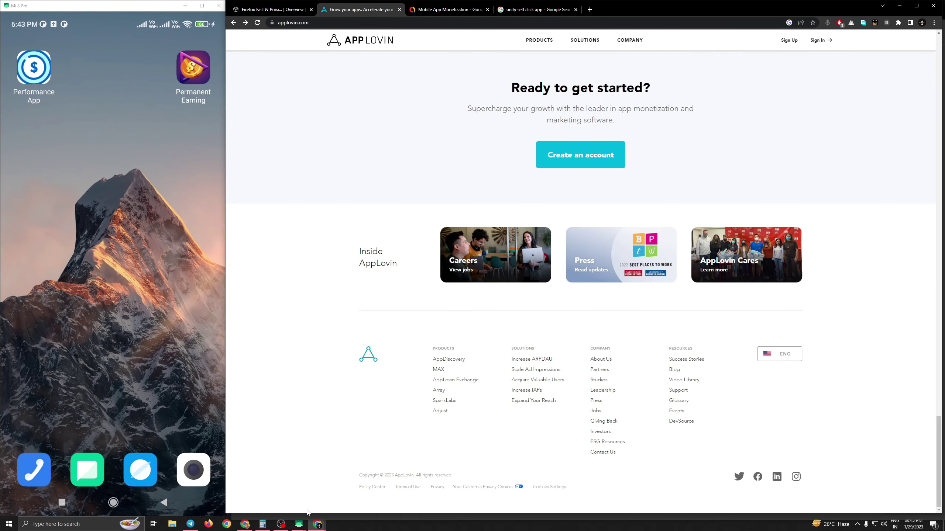
mouse_move(317, 523)
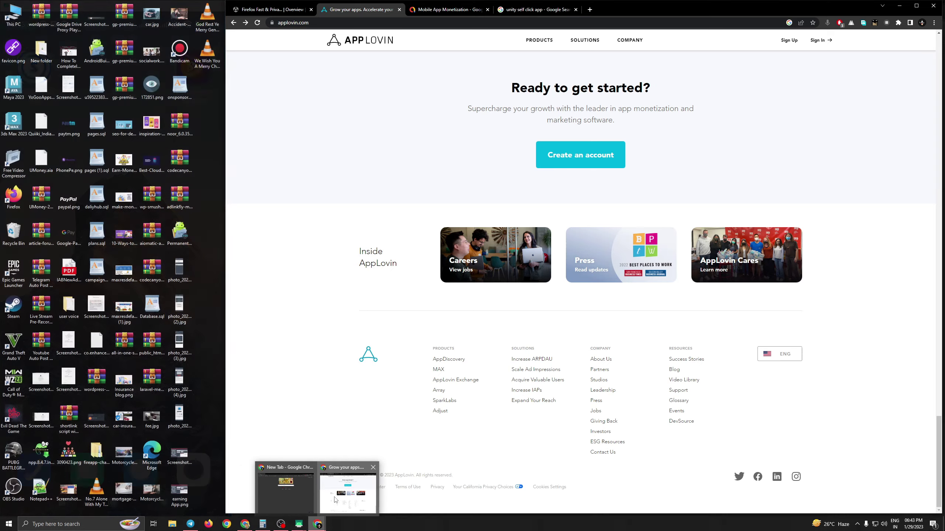
mouse_move(306, 493)
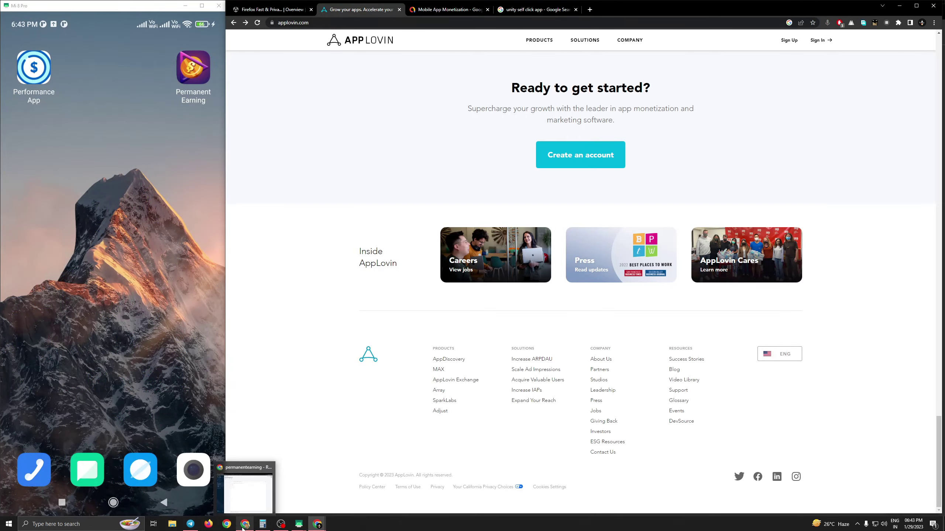
- Expand the Notifications node in the permanentearning database to reveal its value 'Hiiiii'
click(243, 528)
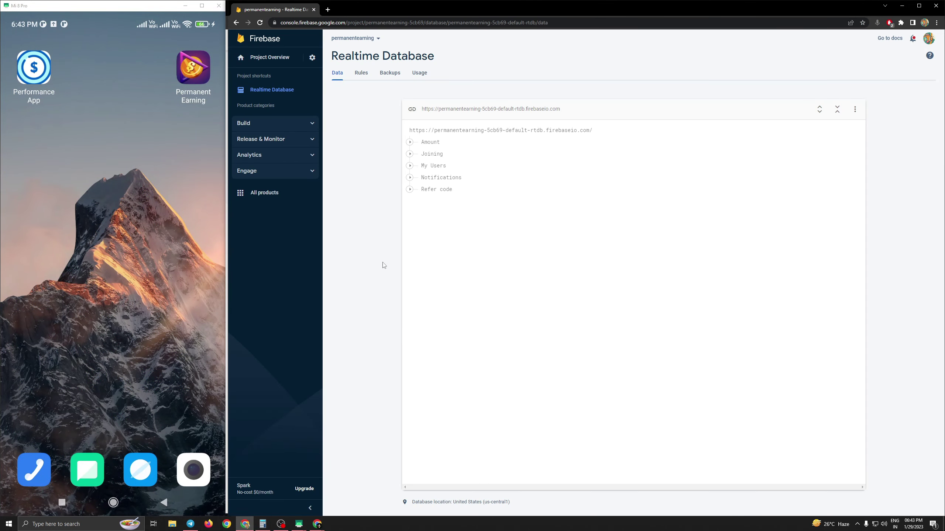
click(410, 178)
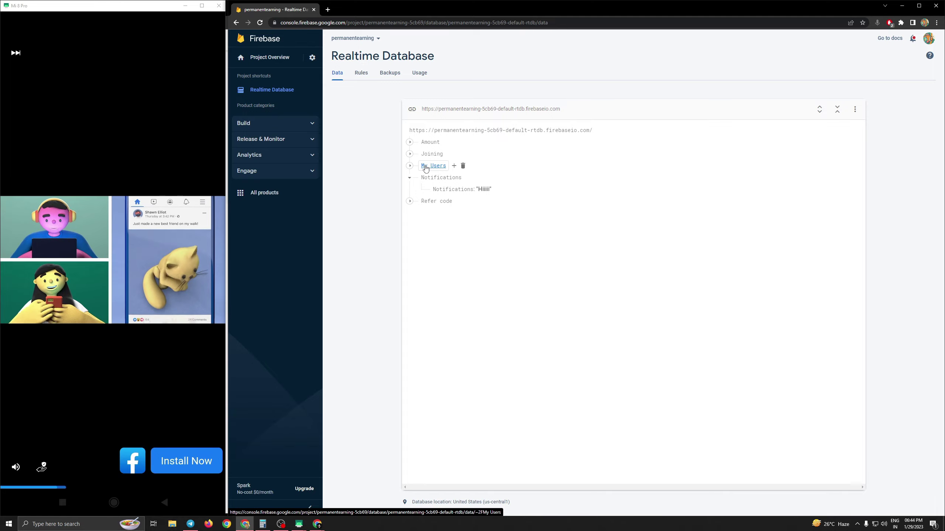
mouse_move(318, 523)
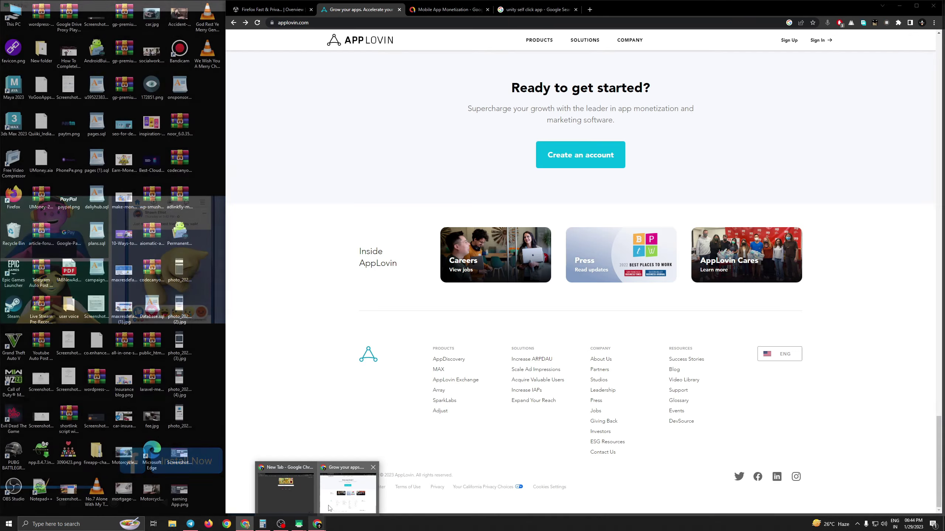
click(336, 499)
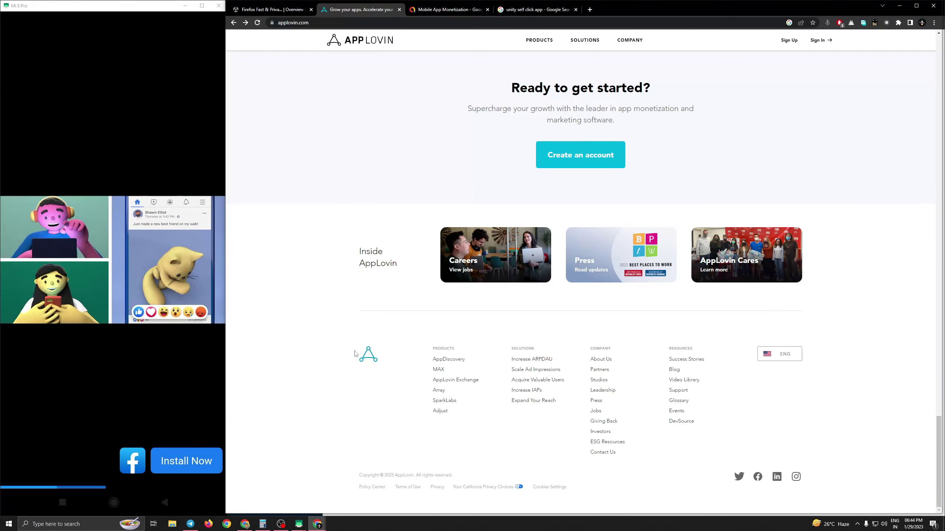
click(274, 11)
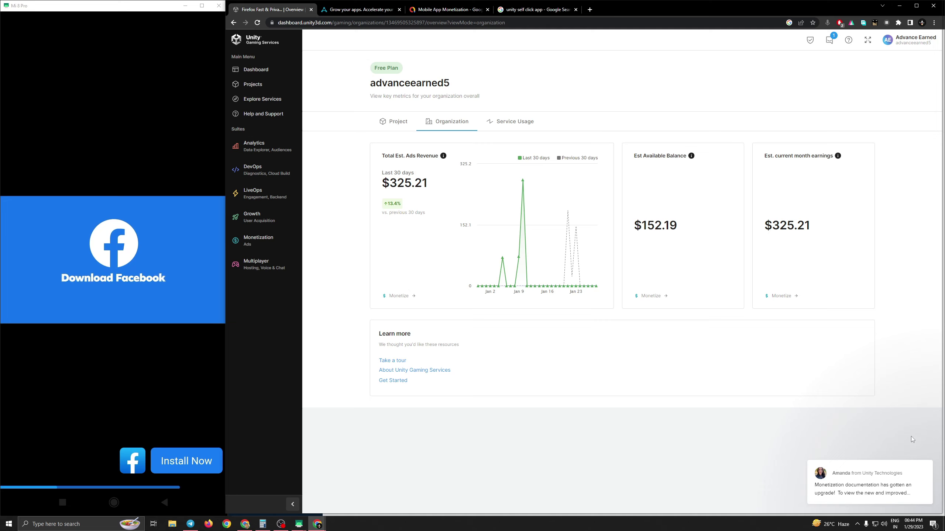
click(919, 452)
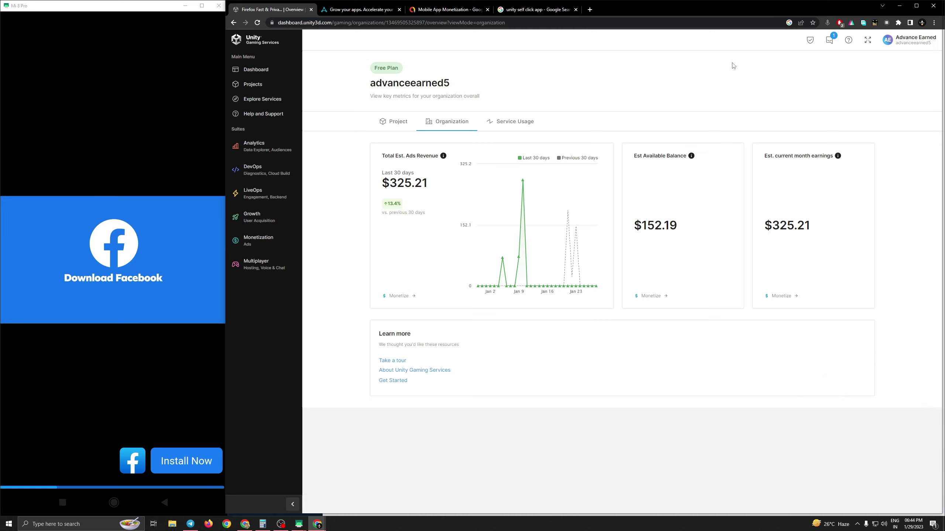
click(830, 40)
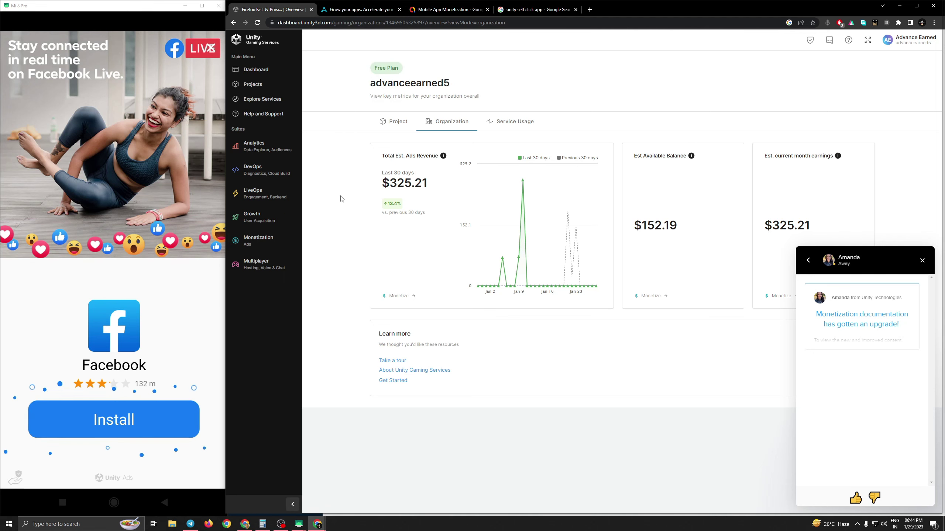
click(354, 11)
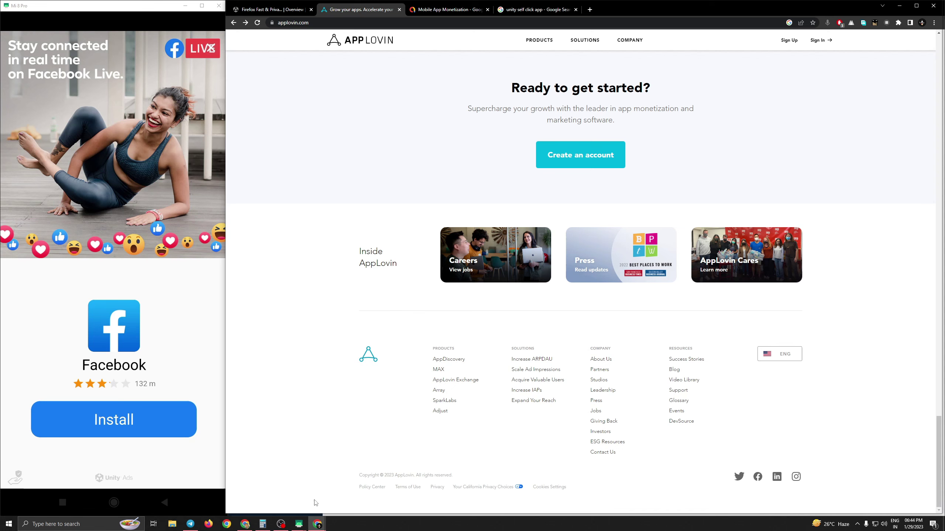
mouse_move(299, 526)
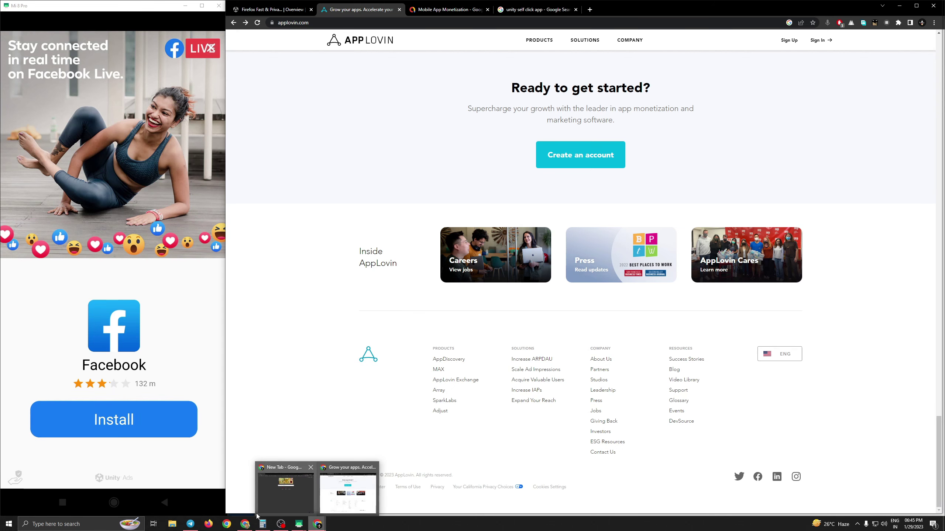
click(248, 527)
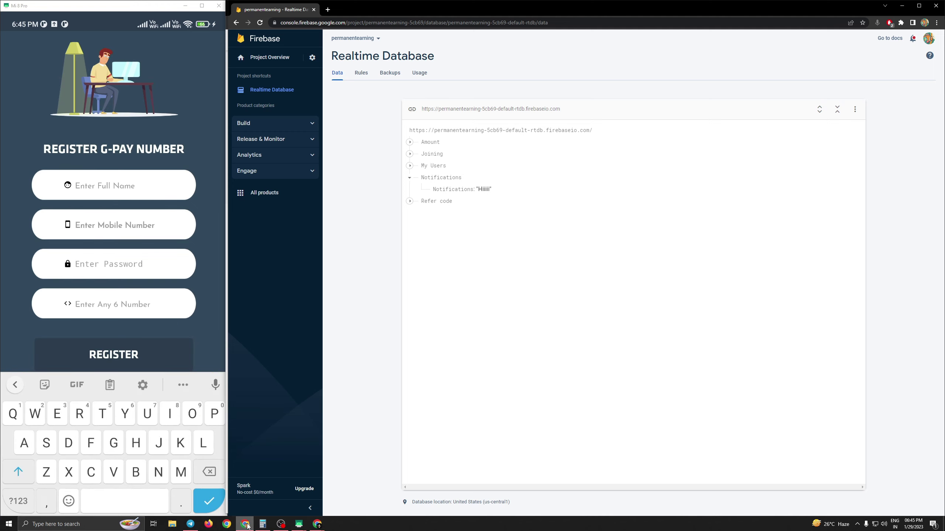
- Put a first letter in the name field, close the image results tab, and show the Unity dashboard
text(D)
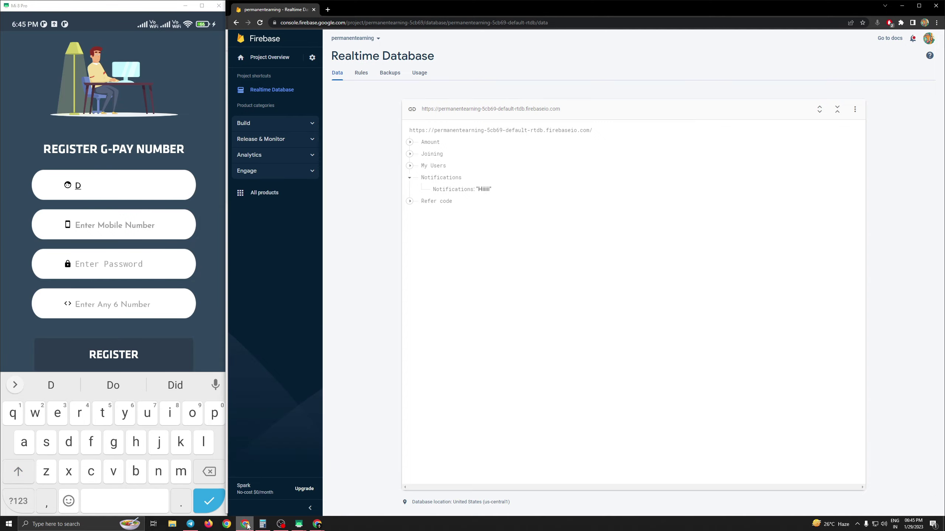
mouse_move(246, 525)
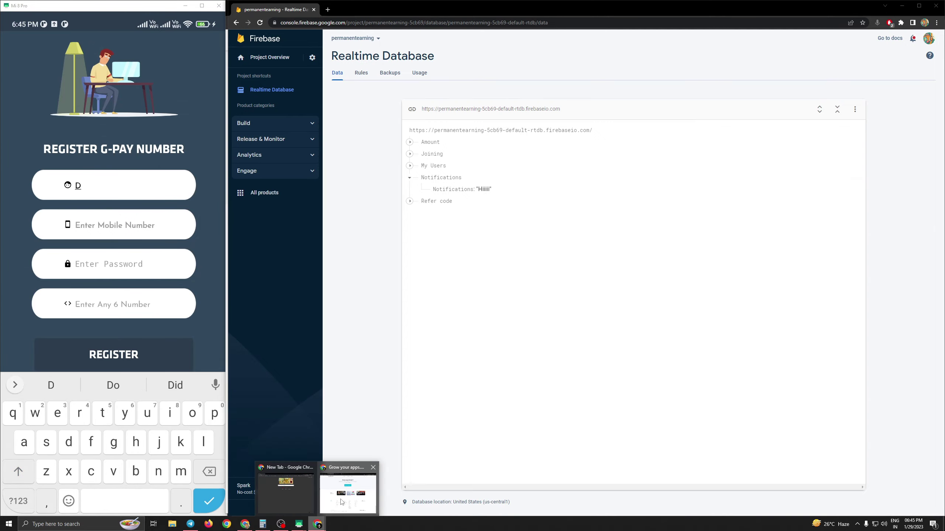
mouse_move(374, 456)
click(535, 9)
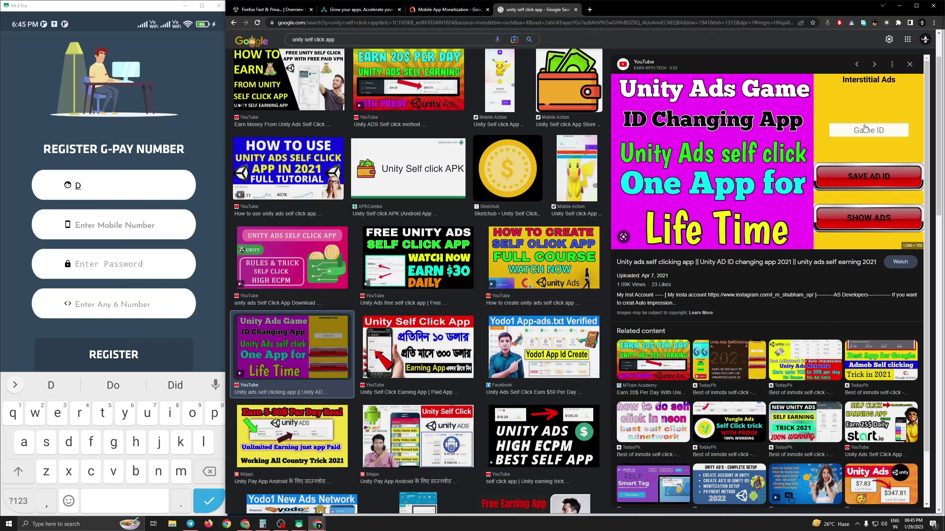
click(575, 9)
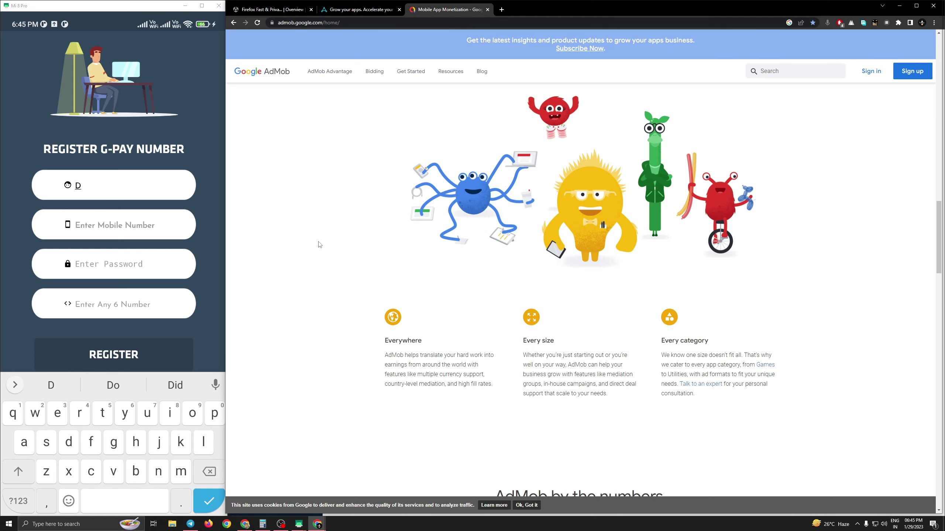
click(273, 10)
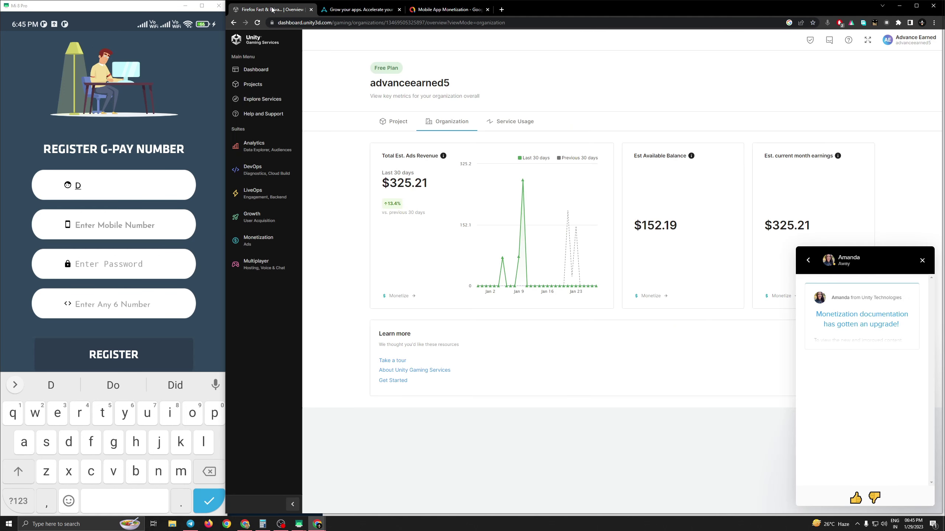
- Enter the full name, mobile number, password and six-digit code in the G-Pay form and submit it
click(167, 179)
key(BackSpace)
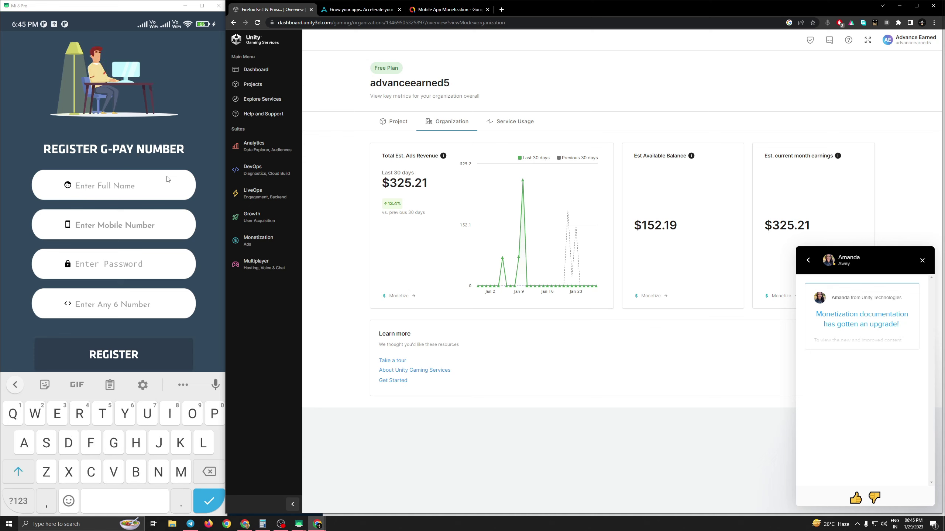
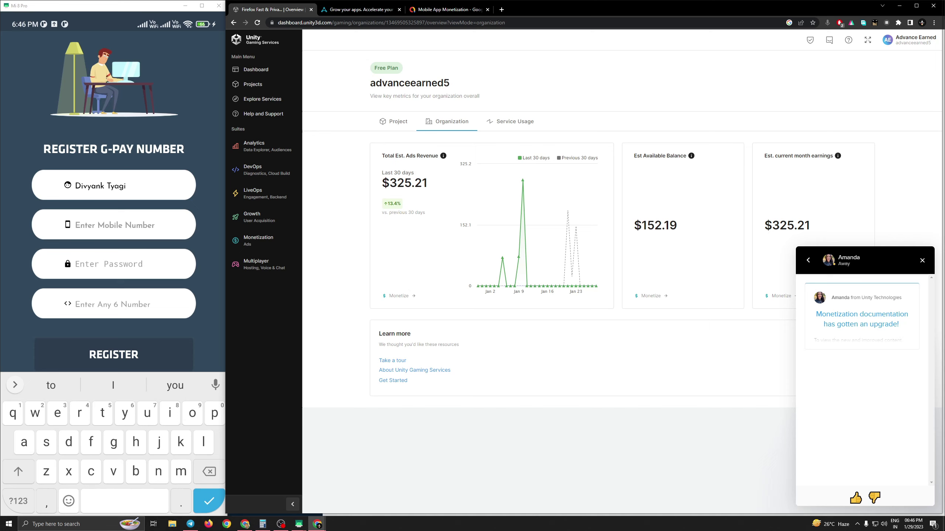
click(114, 224)
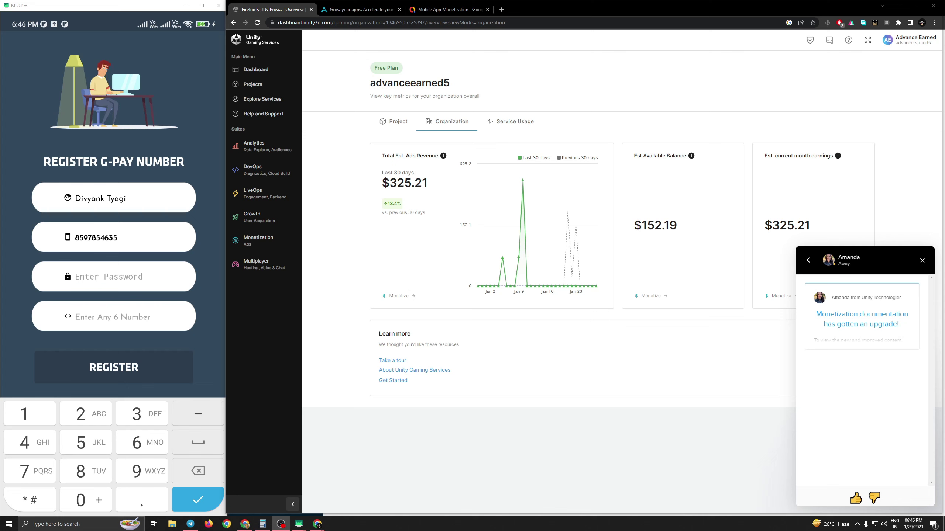
click(114, 277)
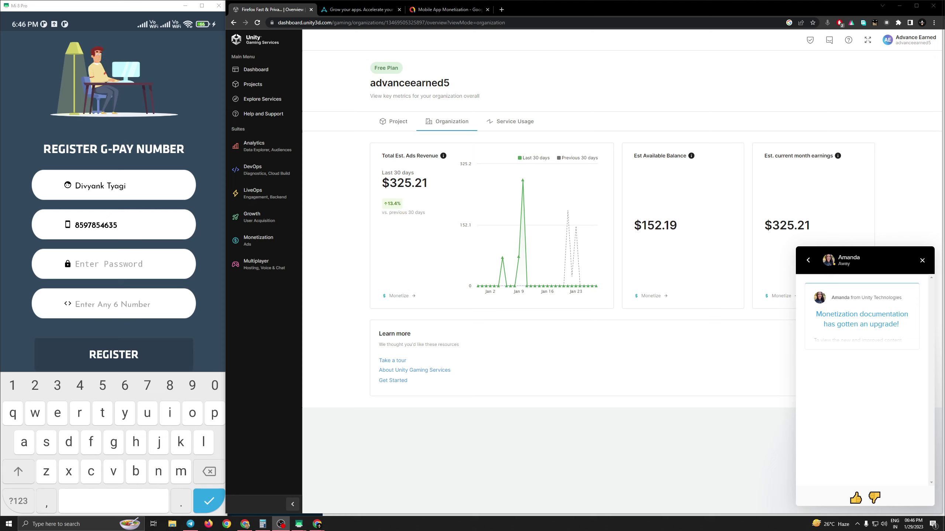
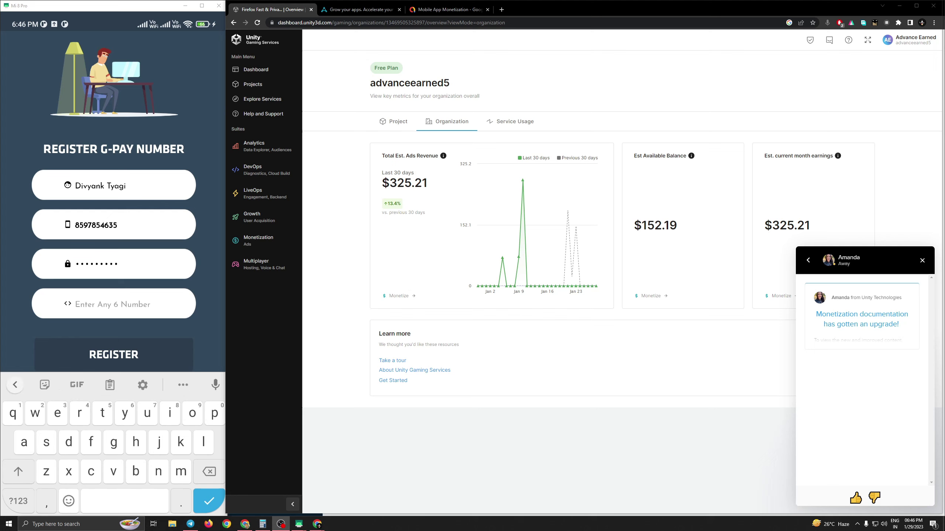
click(18, 501)
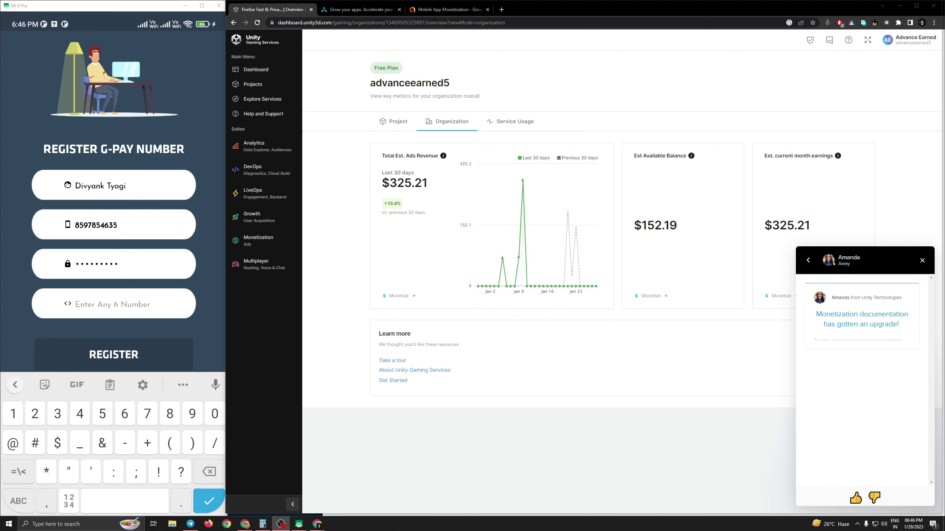
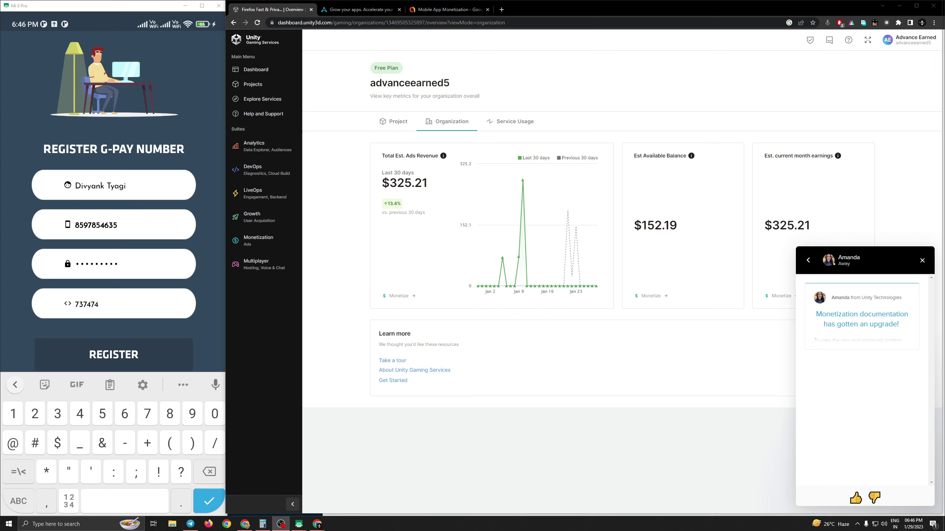
key(Return)
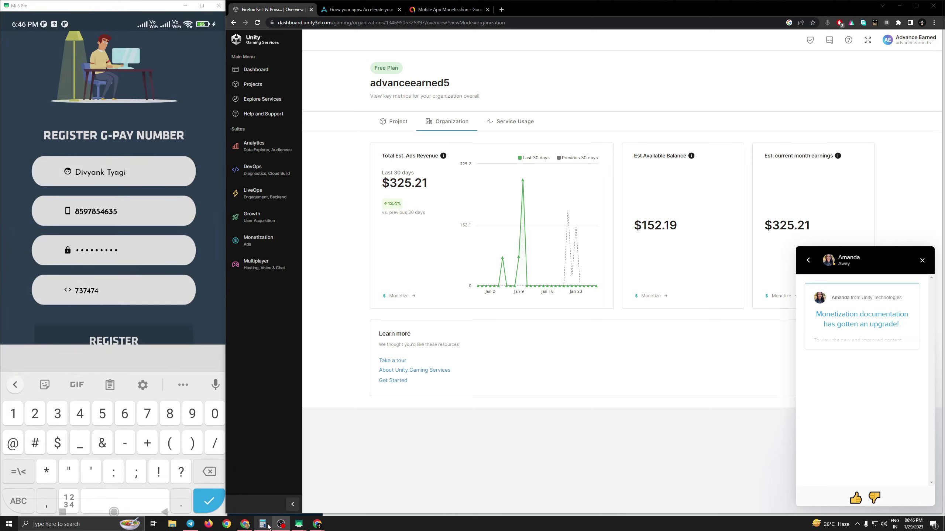
- Expand the Refer code node in the Realtime Database to show its two entries
click(255, 487)
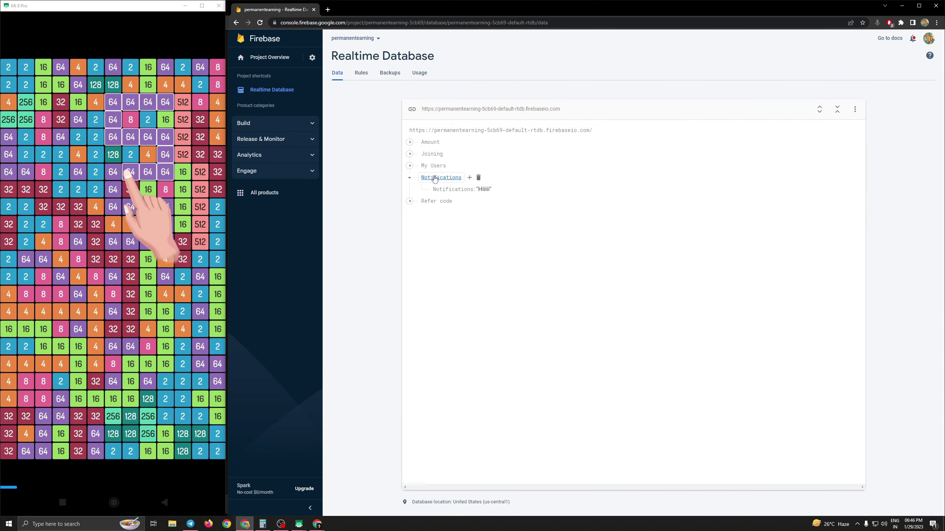
click(410, 203)
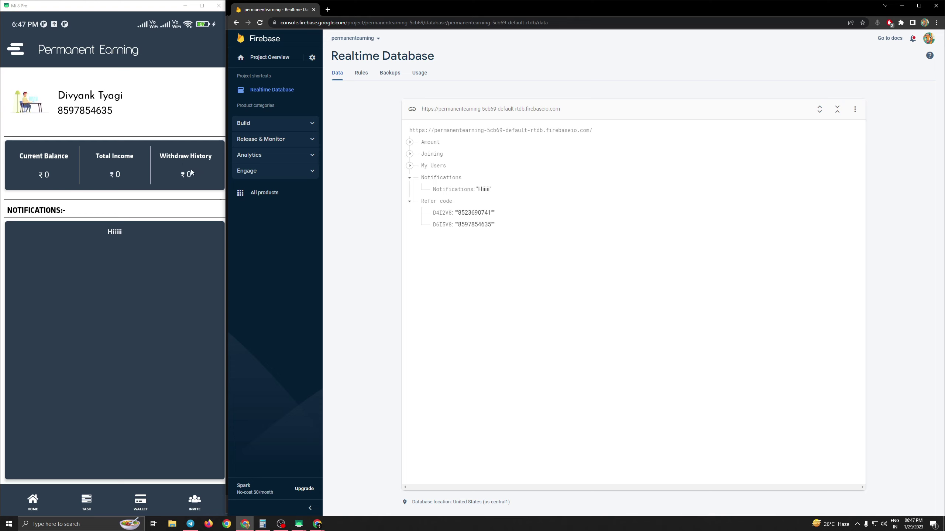
- Change the Notifications value from 'Hiiiii' to 'How Are You....?'
click(488, 194)
key(BackSpace)
key(BackSpace)
key(BackSpace)
key(BackSpace)
key(BackSpace)
key(BackSpace)
text(How Are You)
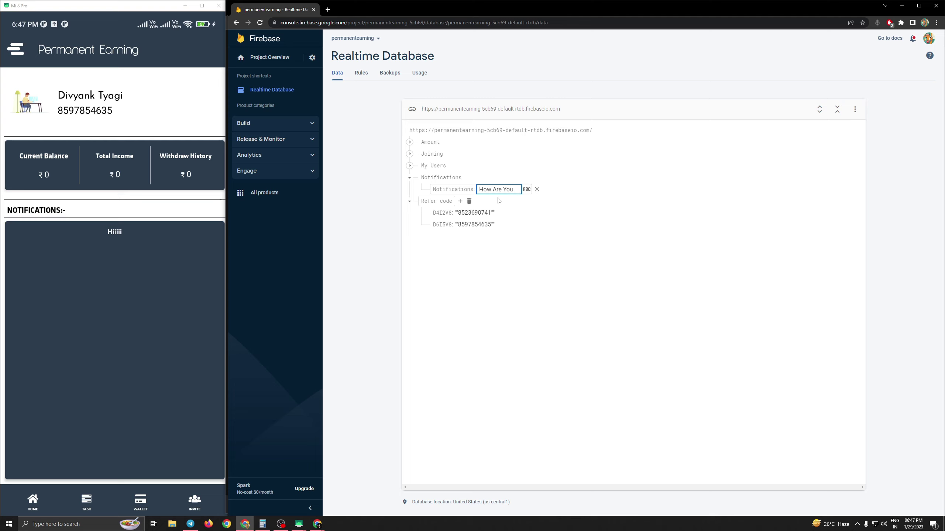
text(....?)
key(Return)
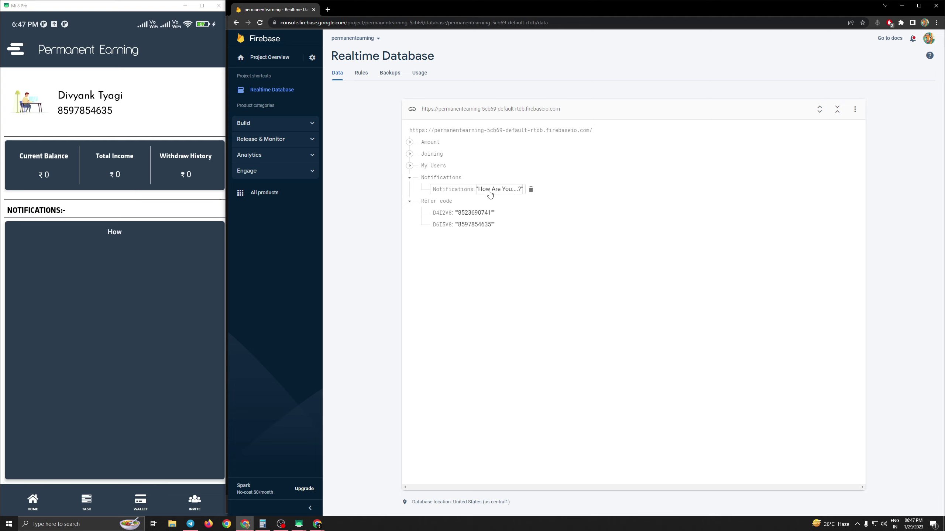
- Wrap the 'How Are You....?' notification message in escaped quotation marks
click(481, 189)
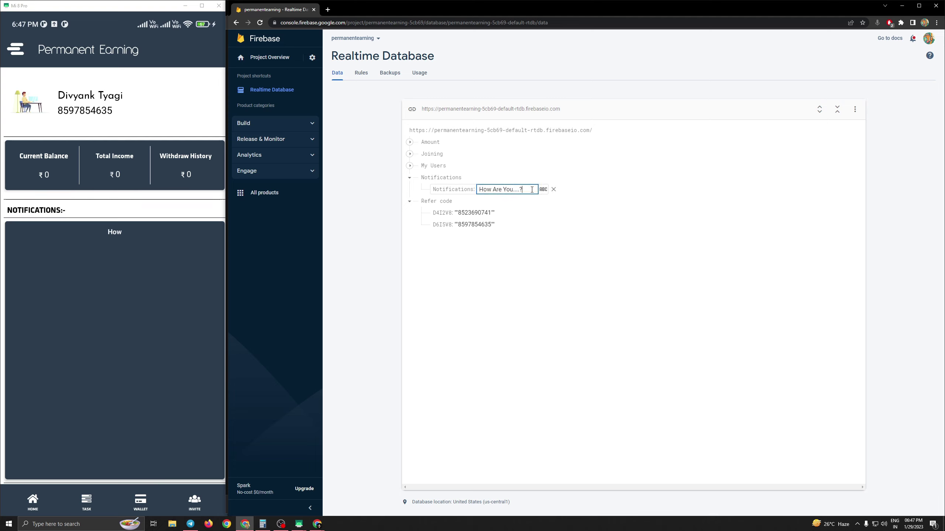
text(\)
key(BackSpace)
text(/")
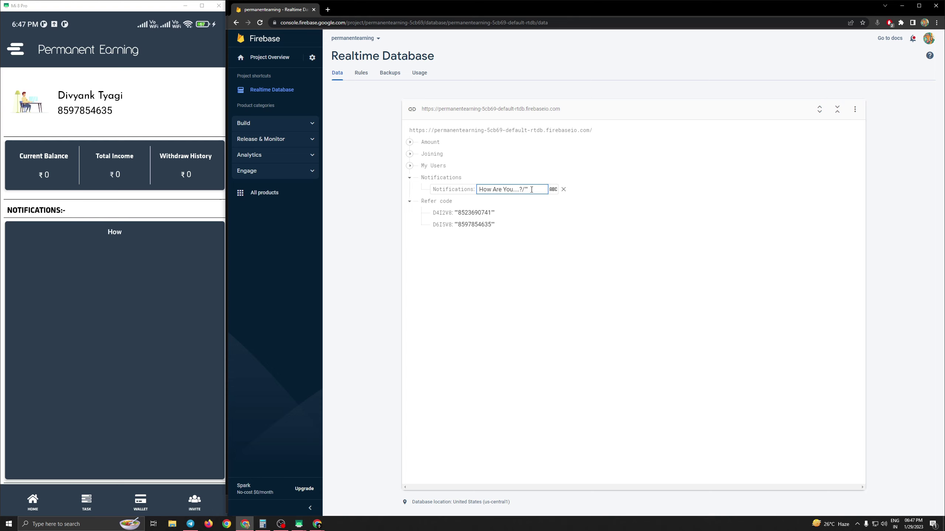
key(Home)
text("\")
key(BackSpace)
text(\)
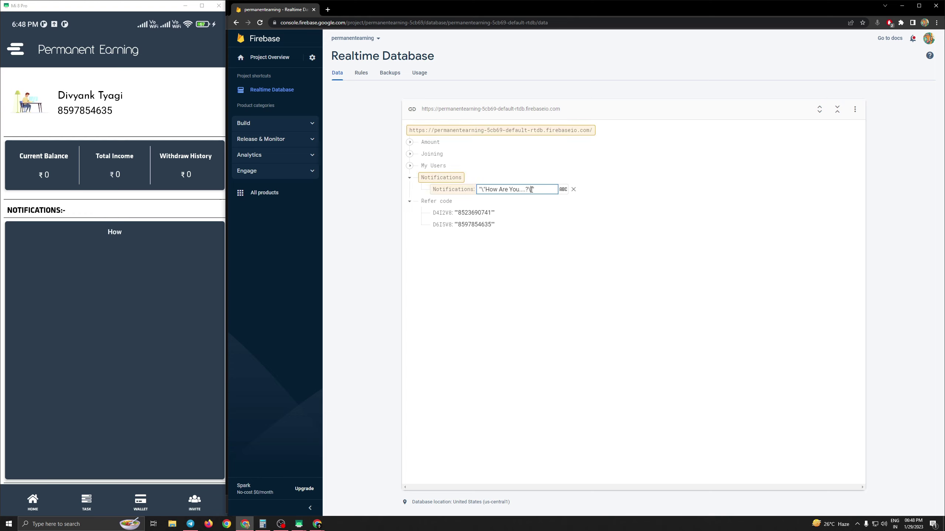
key(Return)
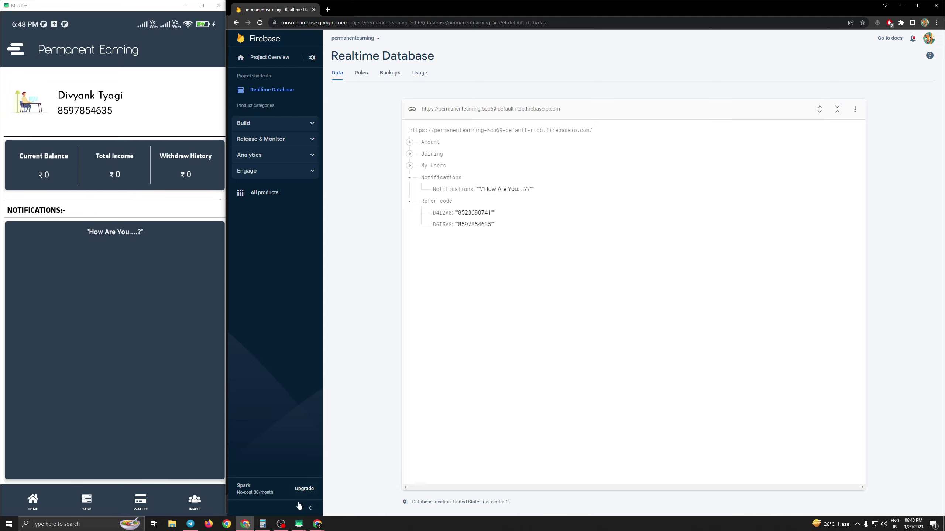
- Copy the Array description paragraph from the AppLovin page
mouse_move(316, 525)
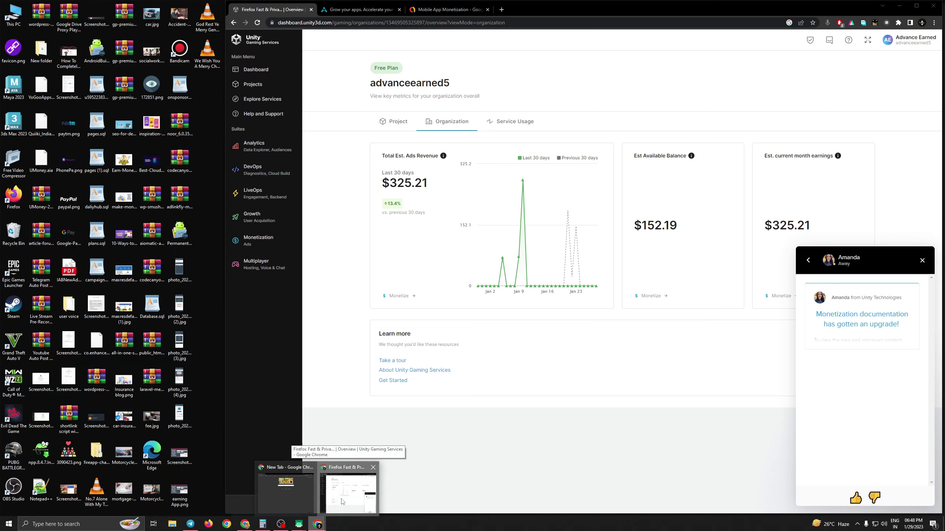
click(343, 499)
click(360, 10)
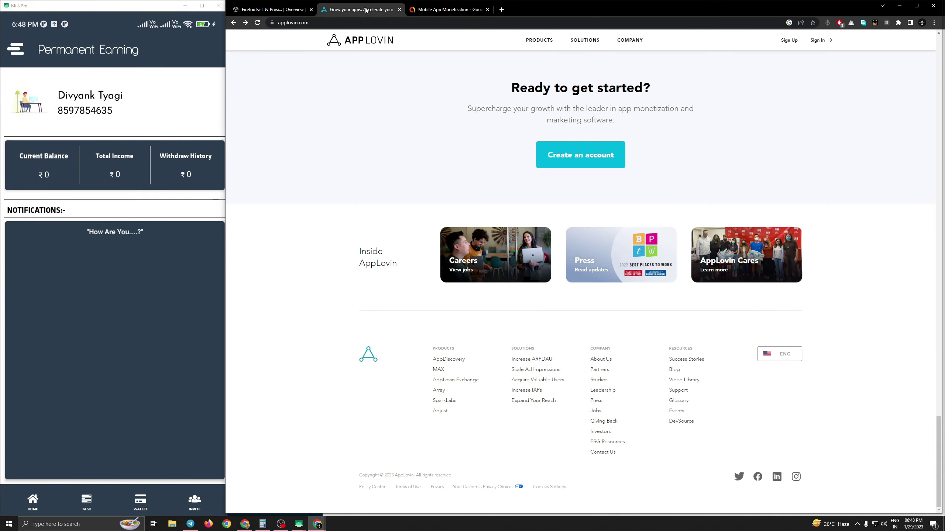
scroll(490, 230, up, 5)
scroll(428, 190, up, 5)
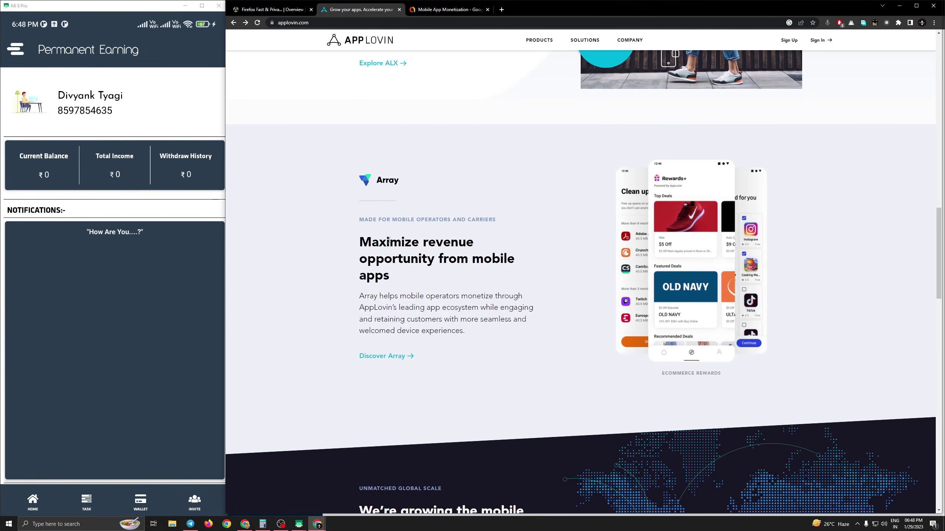
drag(361, 299, 465, 333)
key(ctrl+c)
right_click(468, 311)
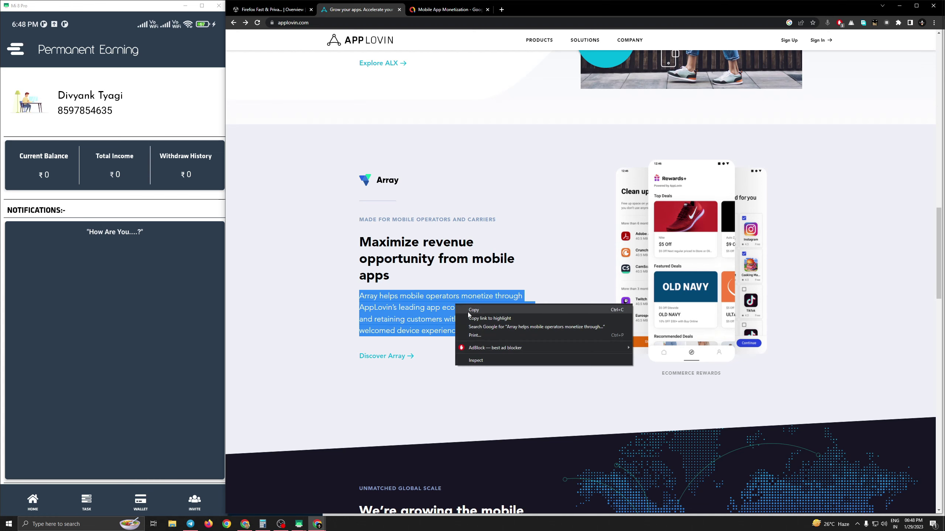
click(475, 317)
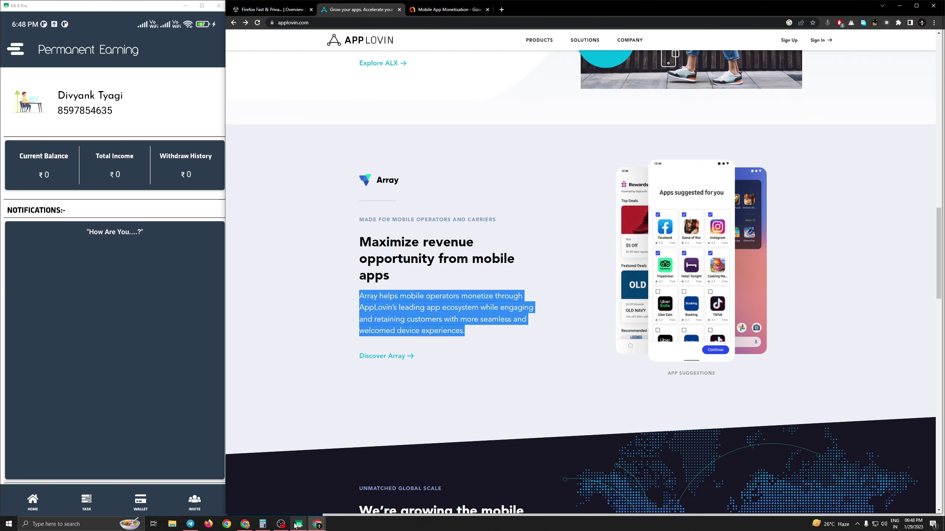
- Paste the copied Array paragraph over the Notifications message and save it
mouse_move(289, 528)
click(262, 490)
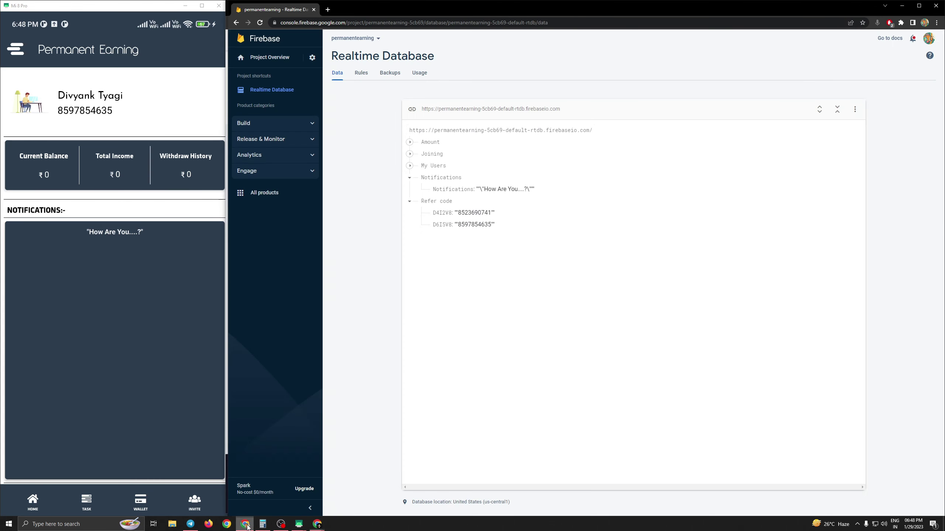
click(485, 189)
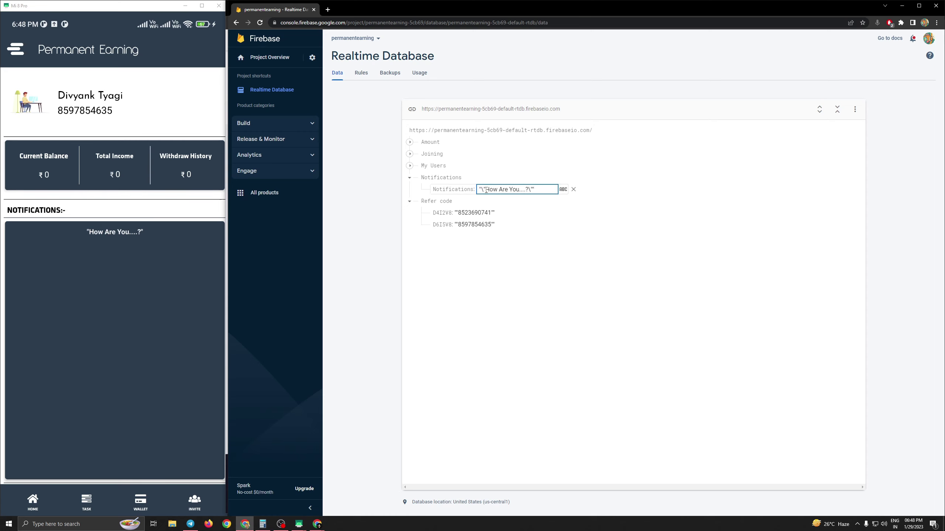
drag(485, 189, 529, 191)
key(ctrl+v)
key(Return)
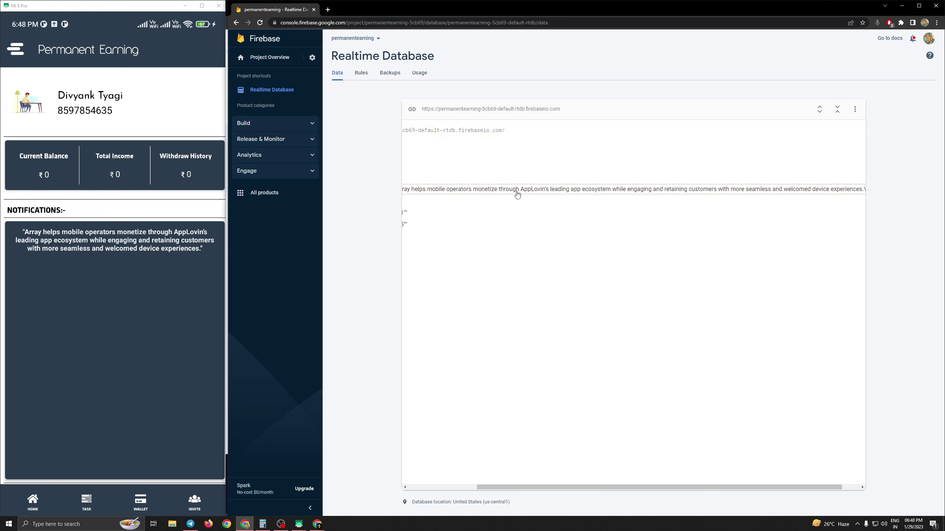
- Replace the pasted sentence with 'How Are You...' as the notification text
click(517, 191)
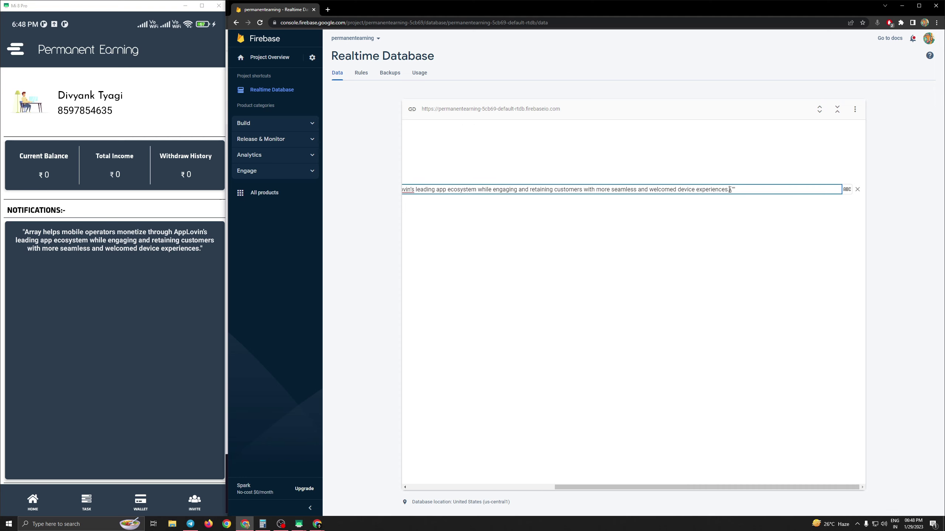
drag(729, 190, 406, 190)
key(BackSpace)
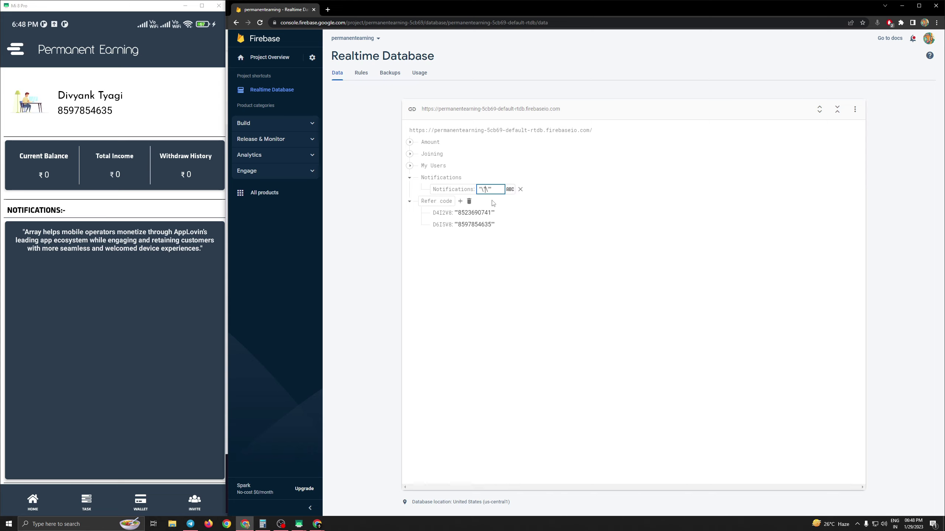
text(How Are You...)
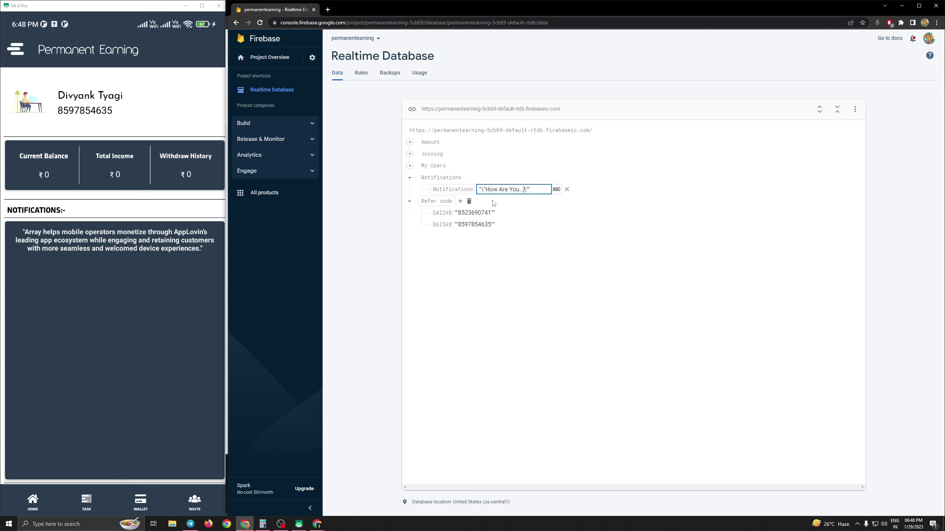
key(Return)
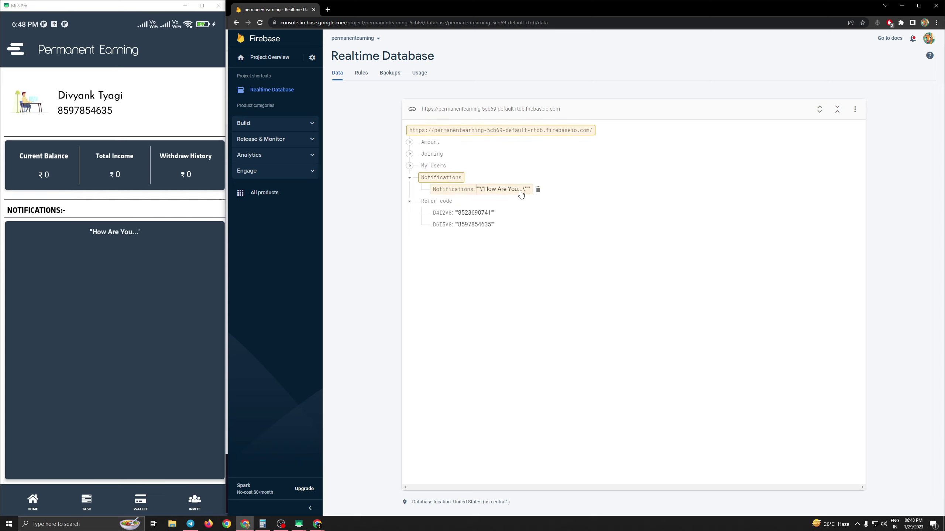